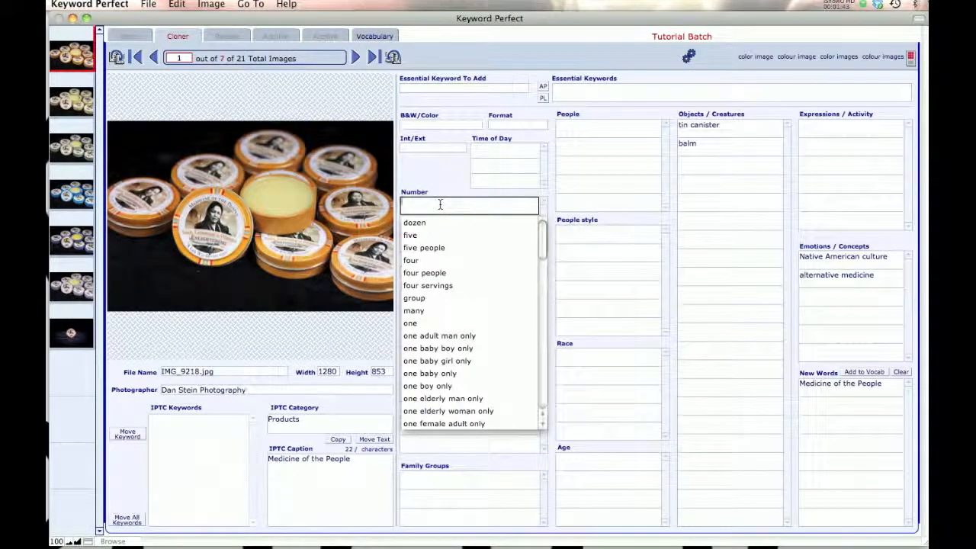
# Enter "many" as the Number keyword for IMG_9218.jpg and copy that generator to all shown images.
pyautogui.write('many')
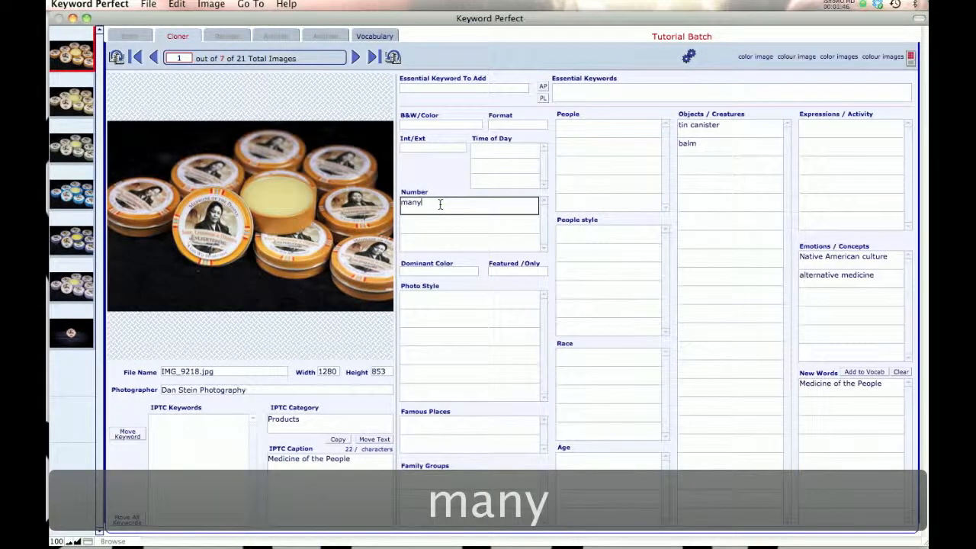
pyautogui.click(211, 4)
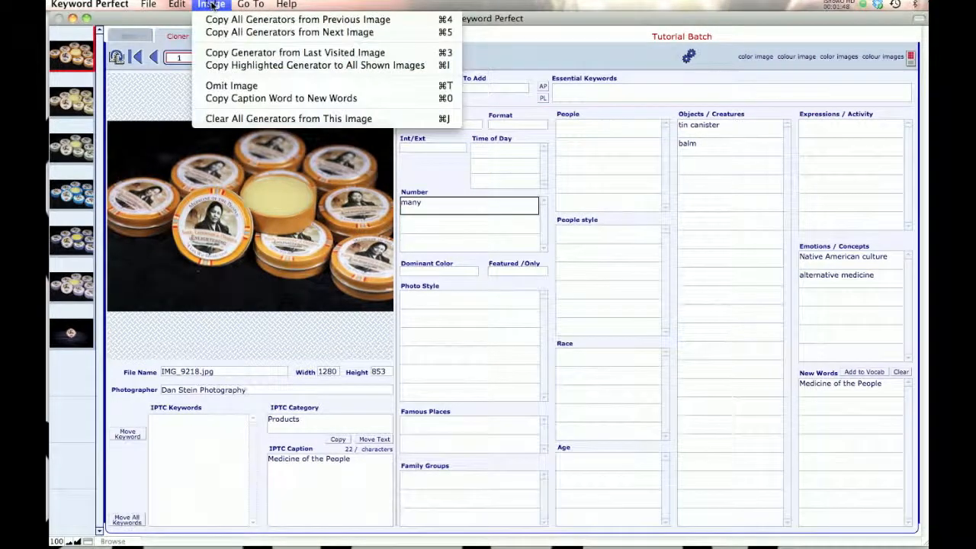
pyautogui.click(233, 66)
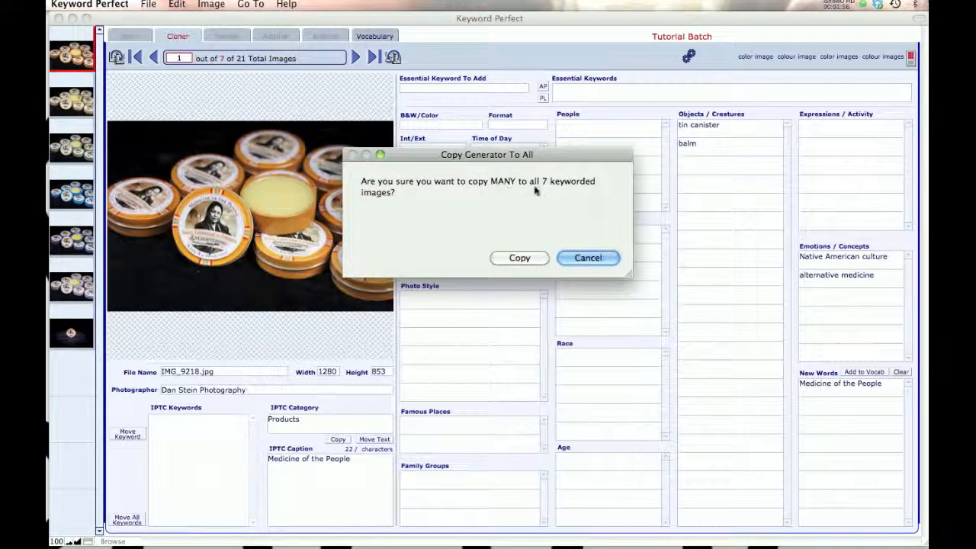
pyautogui.click(518, 258)
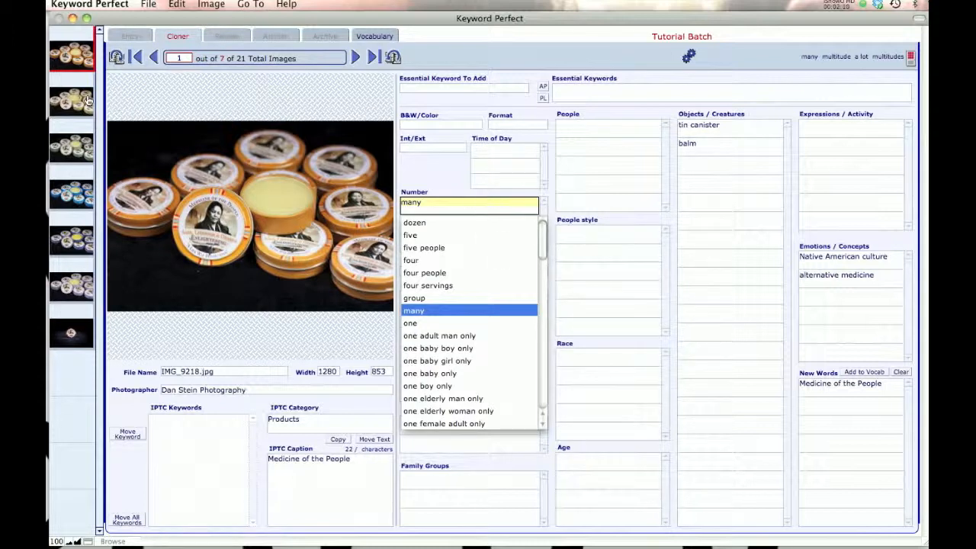
# Change the Number keyword of the single-tin image IMG_9239.jpg to "one" and finish modifying this set of cloned images.
pyautogui.press('super+2')
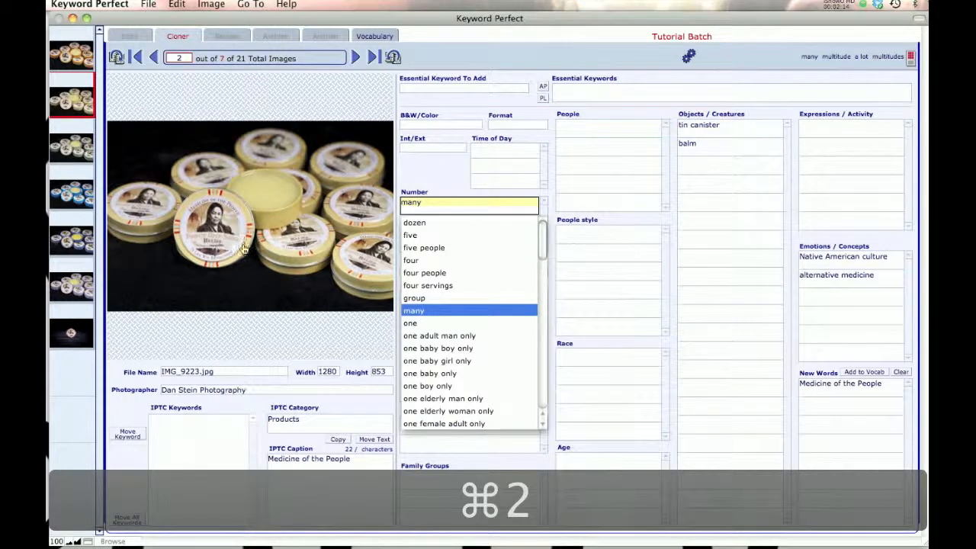
pyautogui.press('super+2')
pyautogui.press('super+2')
pyautogui.press('super+2')
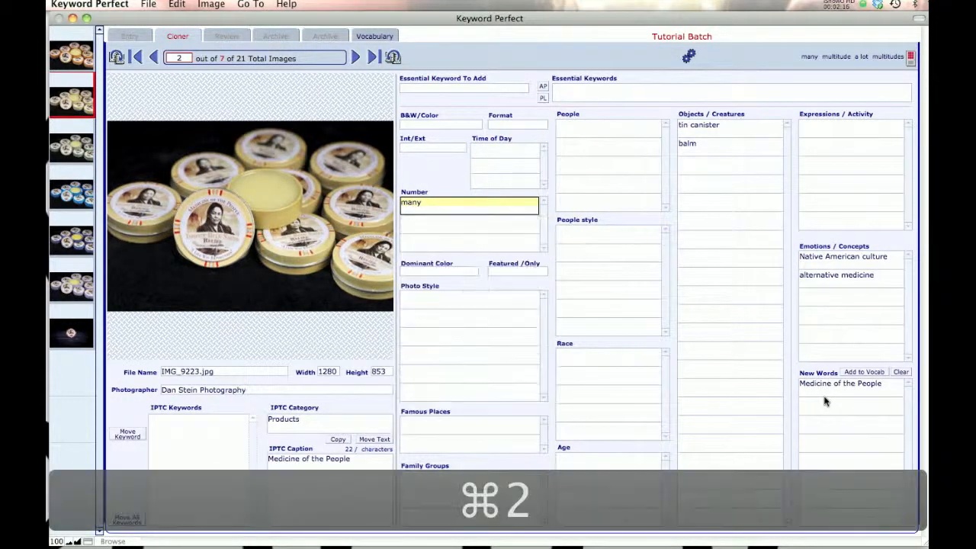
pyautogui.press('super+2')
pyautogui.press('super+2')
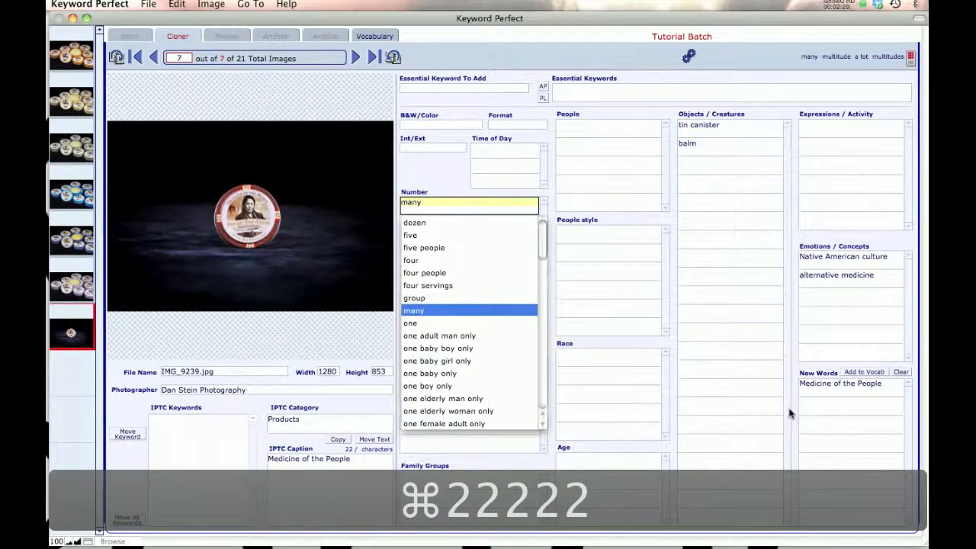
pyautogui.write('one')
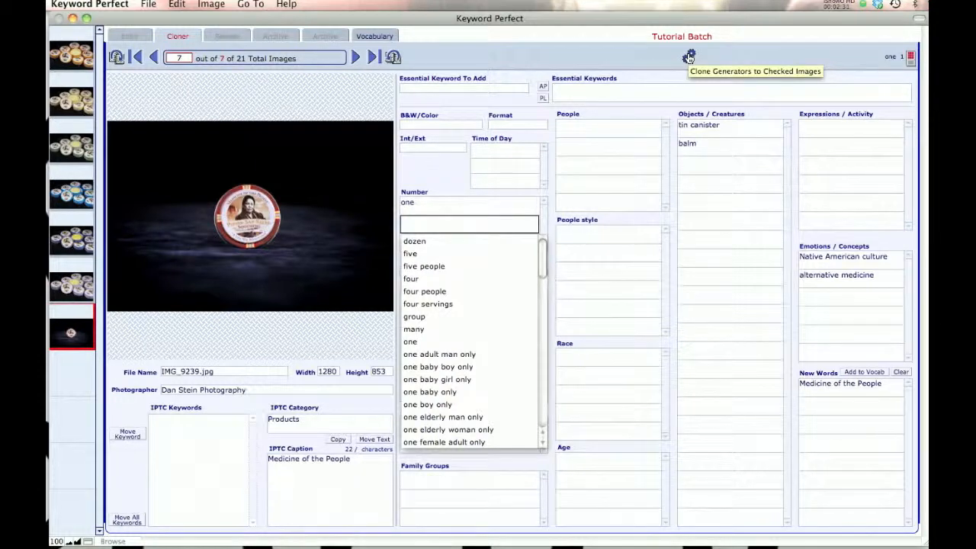
pyautogui.click(688, 58)
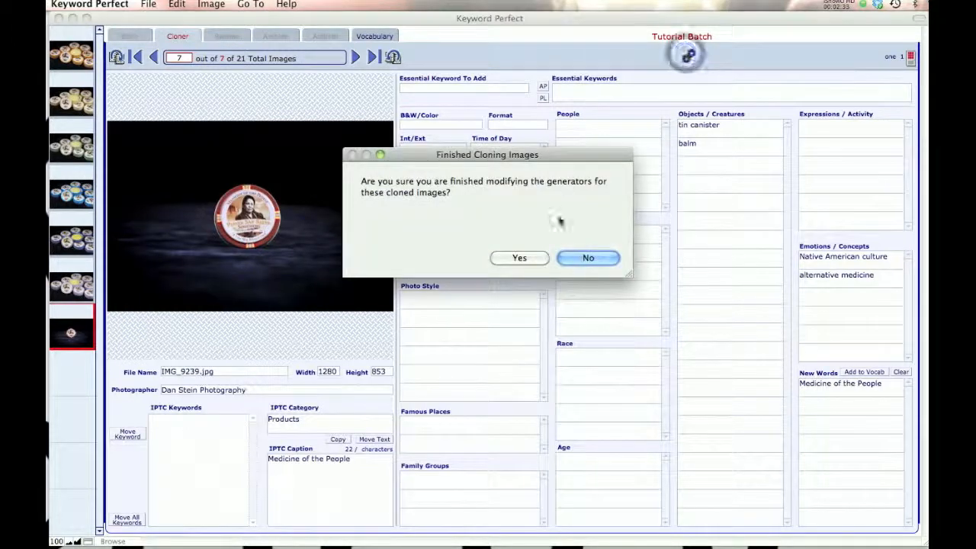
pyautogui.click(518, 258)
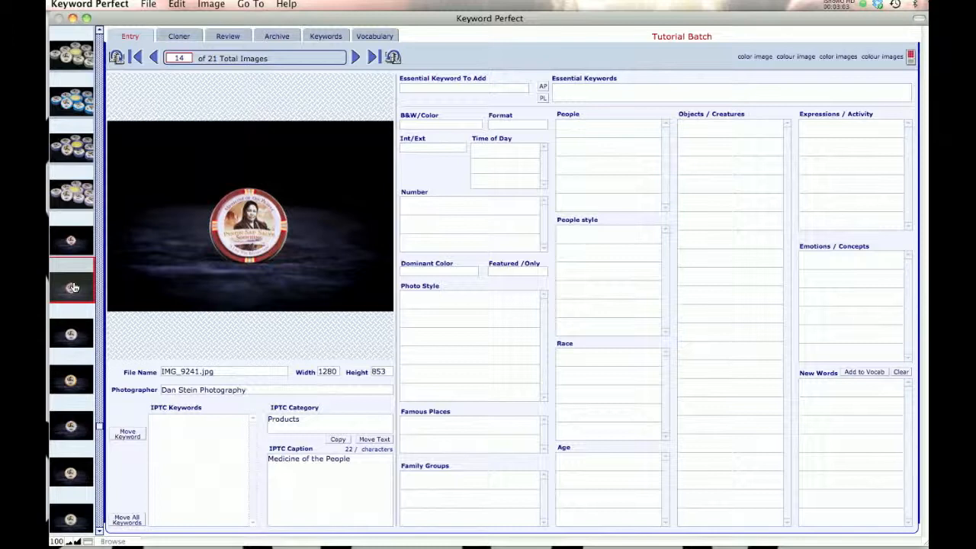
# Clone the generators from IMG_9239.jpg to all of the remaining images that have no keywords.
pyautogui.click(71, 241)
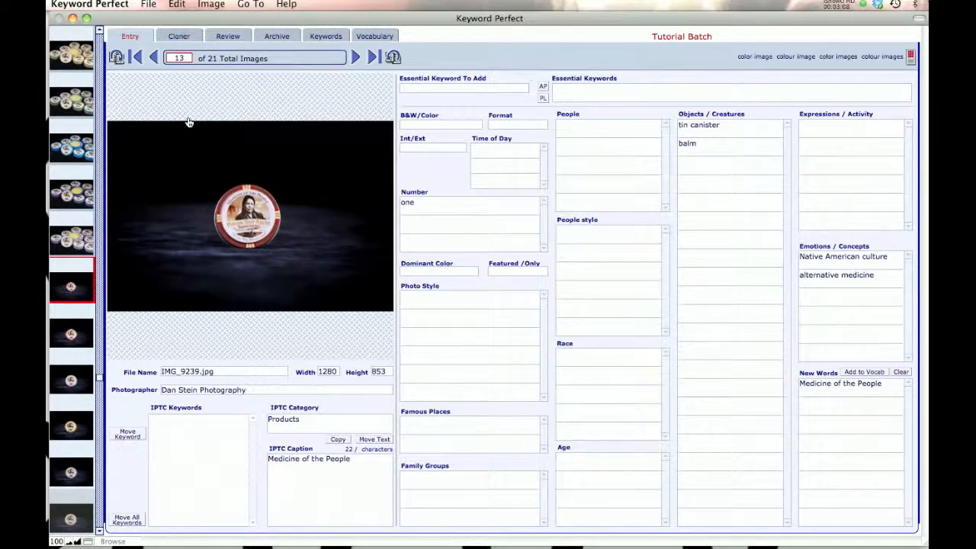
pyautogui.click(180, 37)
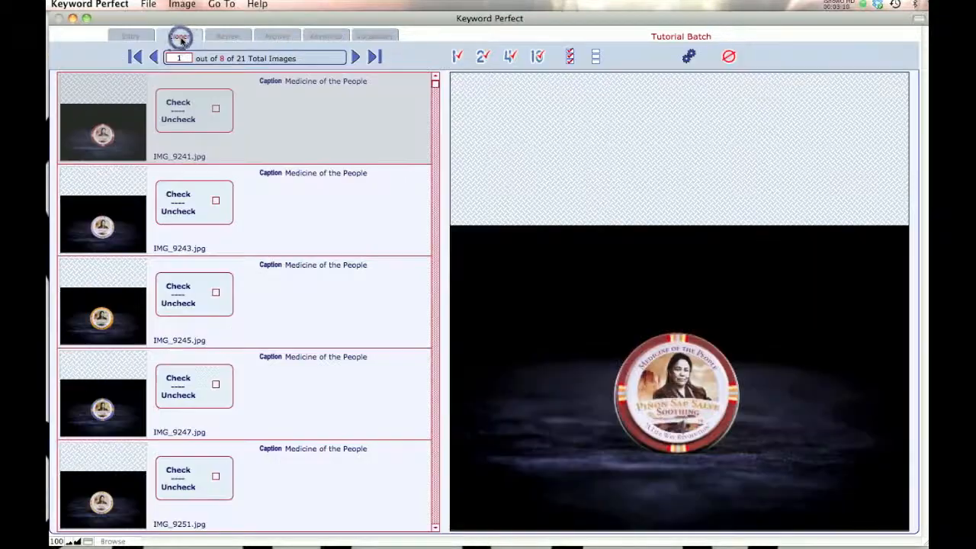
pyautogui.click(569, 58)
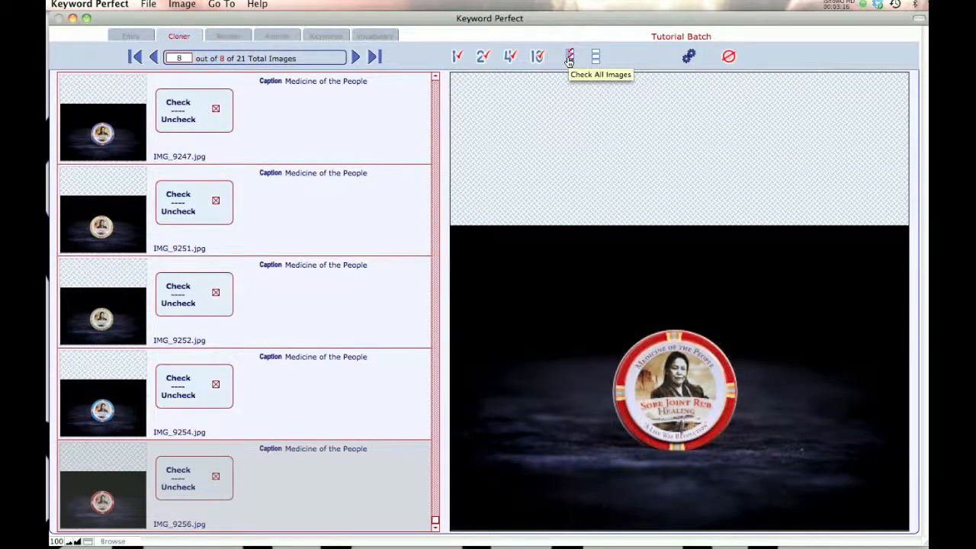
pyautogui.click(687, 59)
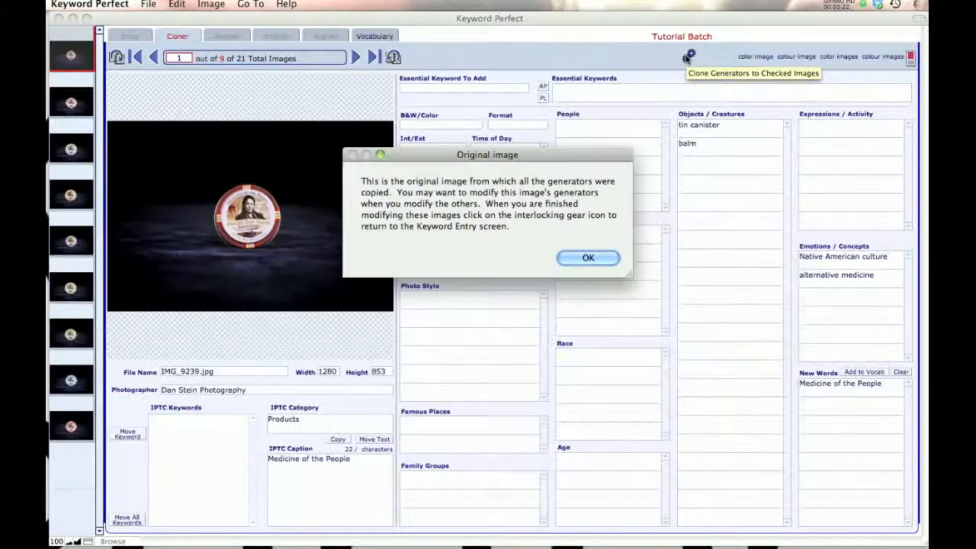
pyautogui.click(588, 259)
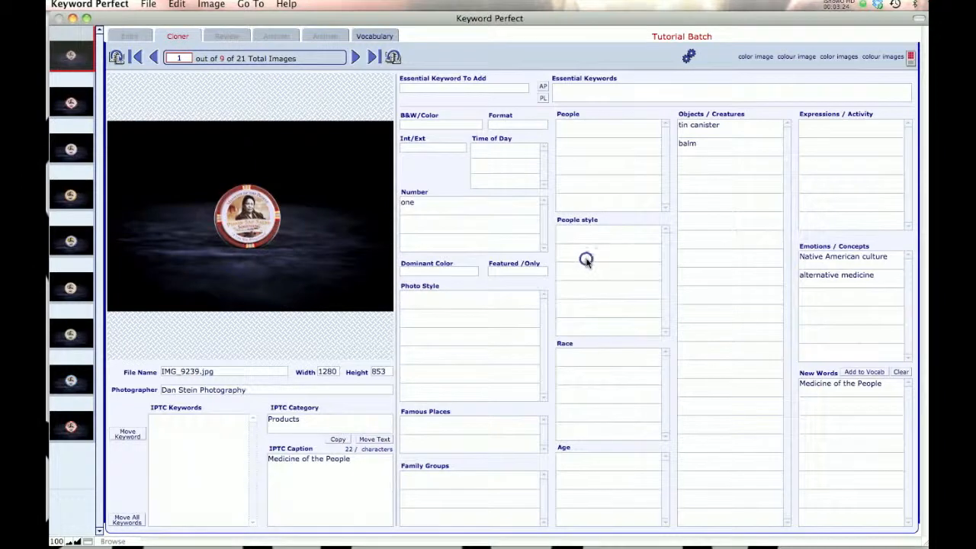
# Look through the cloned images and add "Sore Joint Rub" to the New Words of IMG_9256.jpg.
pyautogui.click(71, 288)
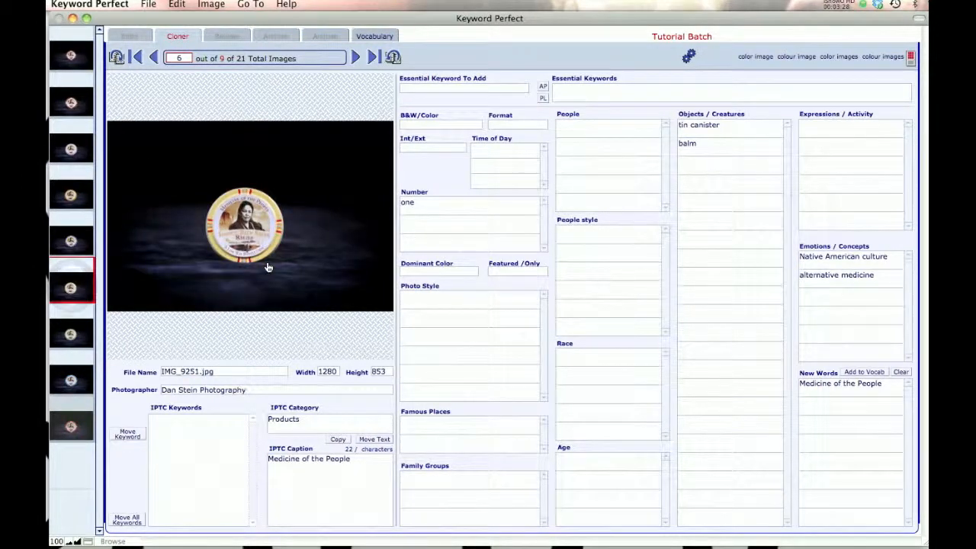
pyautogui.click(71, 382)
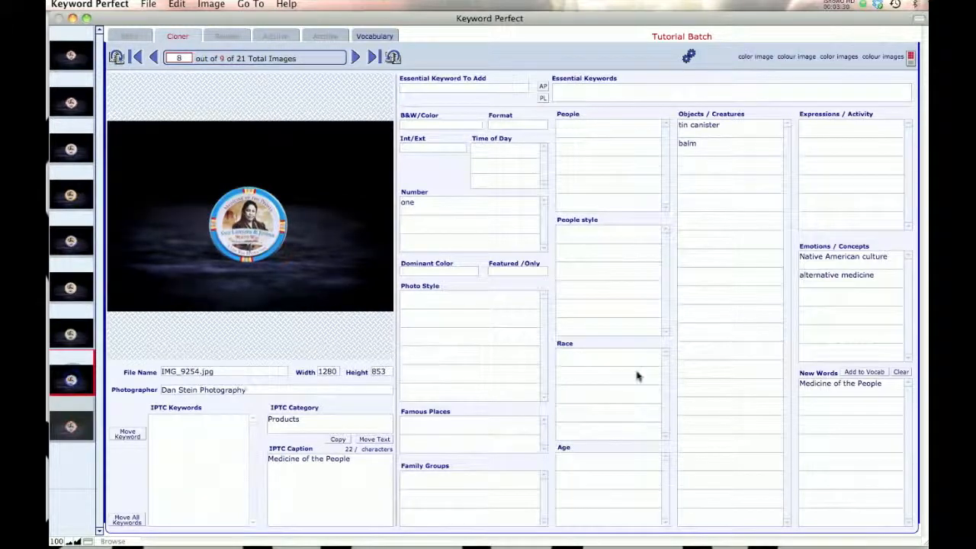
pyautogui.click(71, 425)
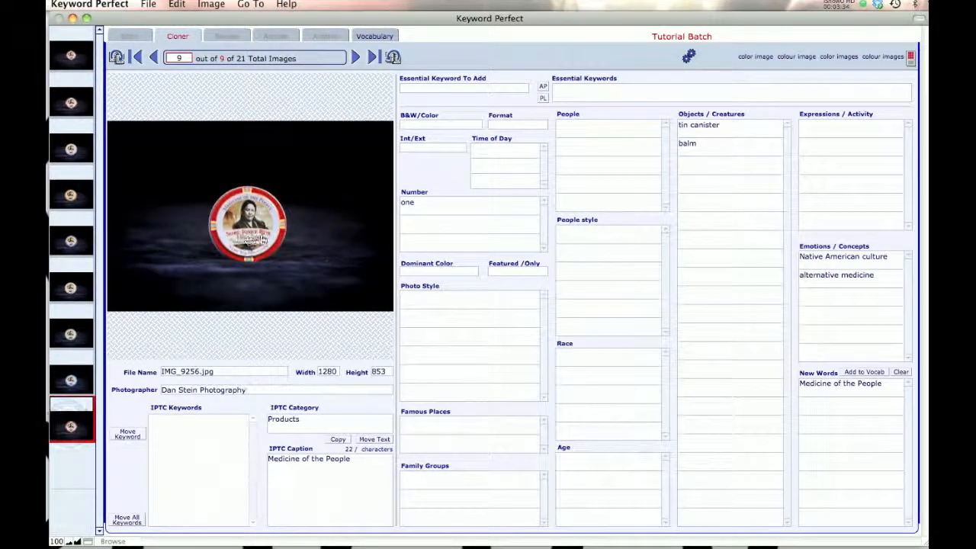
pyautogui.click(814, 402)
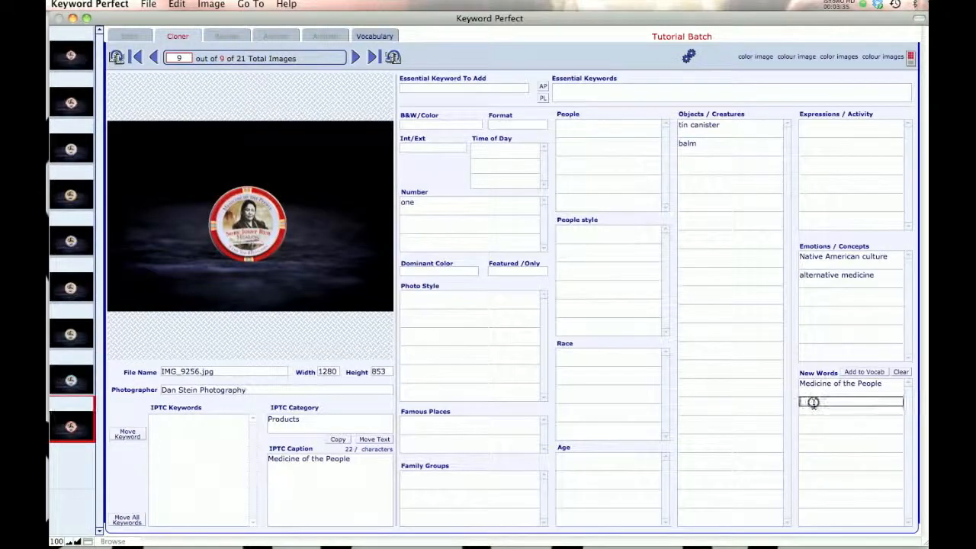
pyautogui.write('Sore Joint Rub')
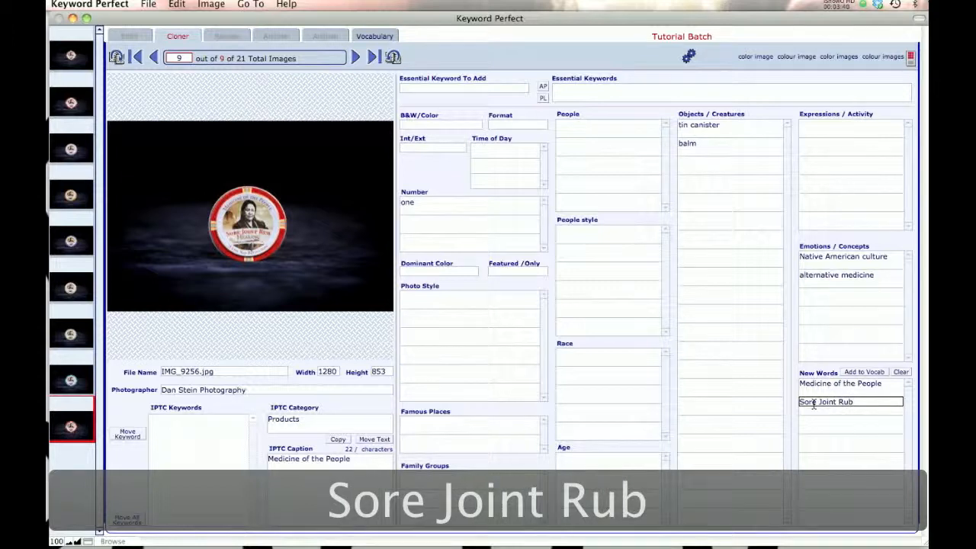
# Replace "balm" with "medicine" in the Objects / Creatures keywords of IMG_9256.jpg.
pyautogui.click(703, 147)
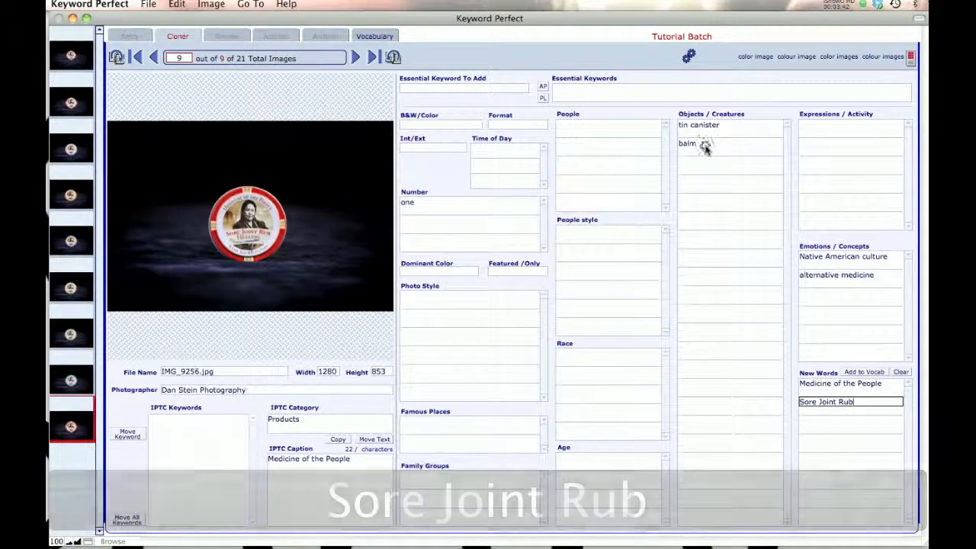
pyautogui.tripleClick(706, 149)
pyautogui.press('BackSpace')
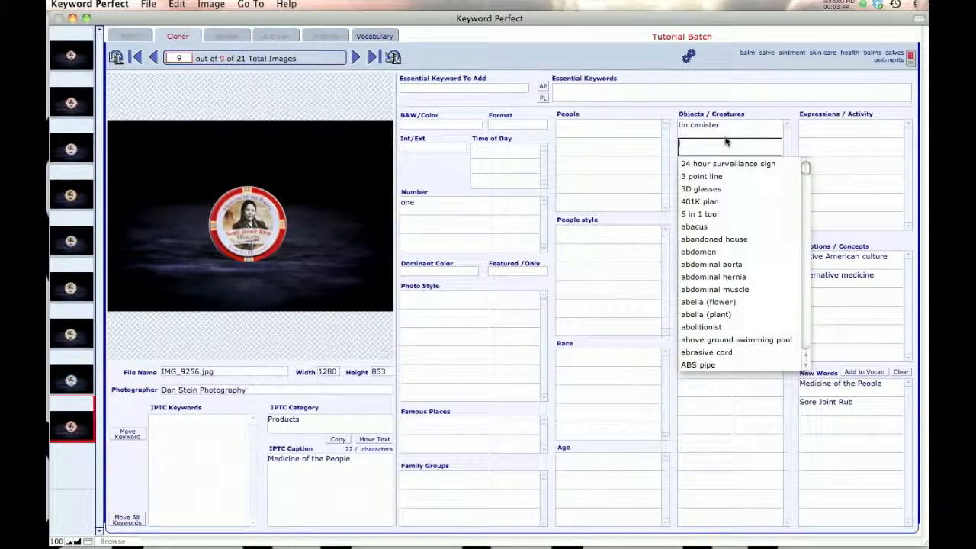
pyautogui.write('medicine')
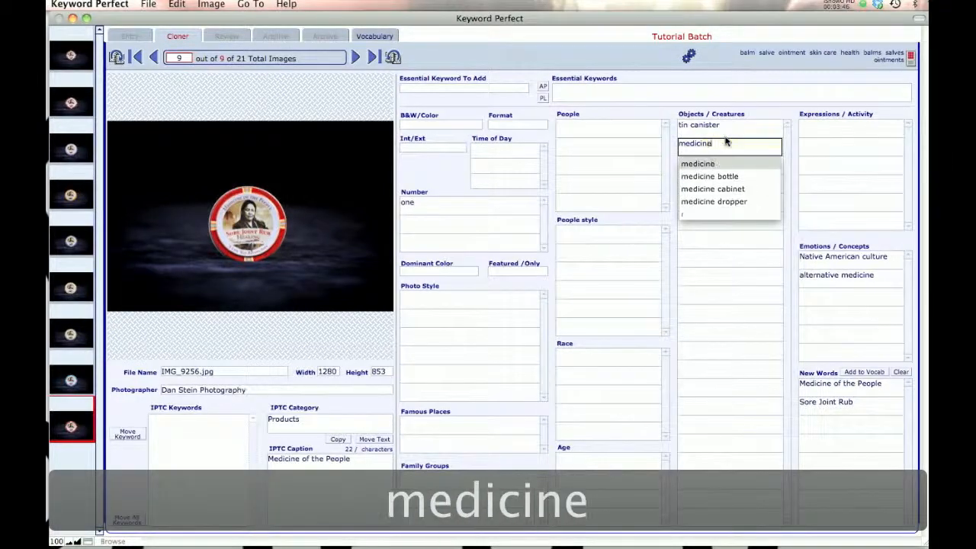
pyautogui.press('Return')
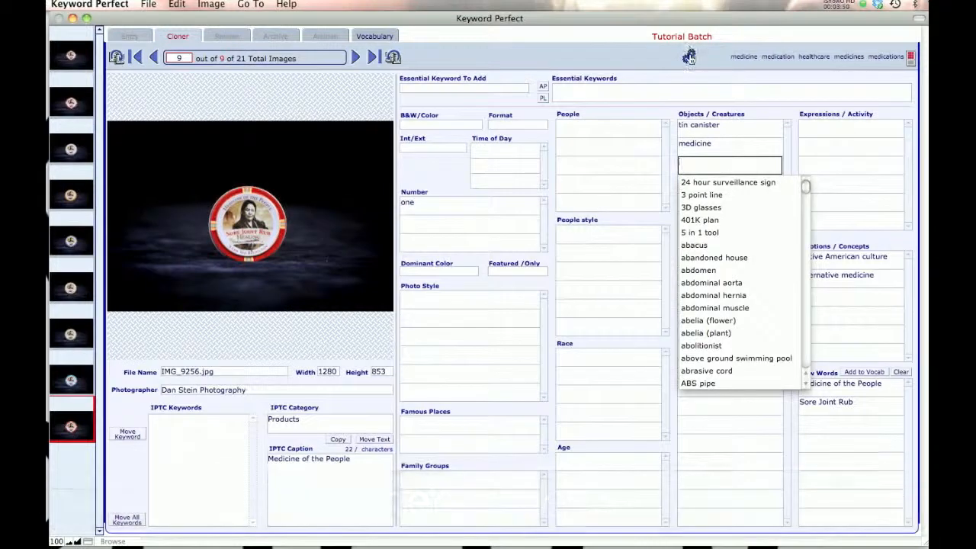
# Finish modifying the cloned images and decline processing the keyworded batch now.
pyautogui.click(688, 56)
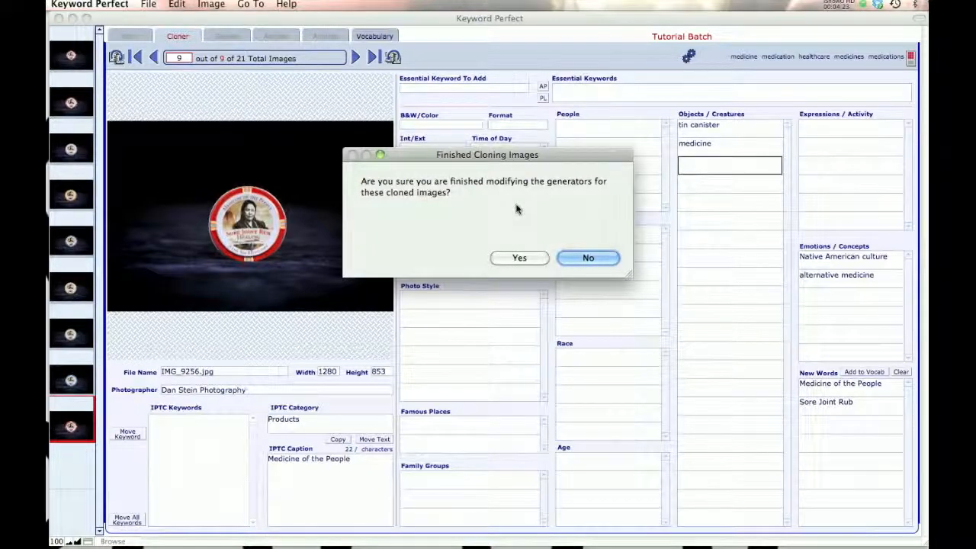
pyautogui.click(517, 257)
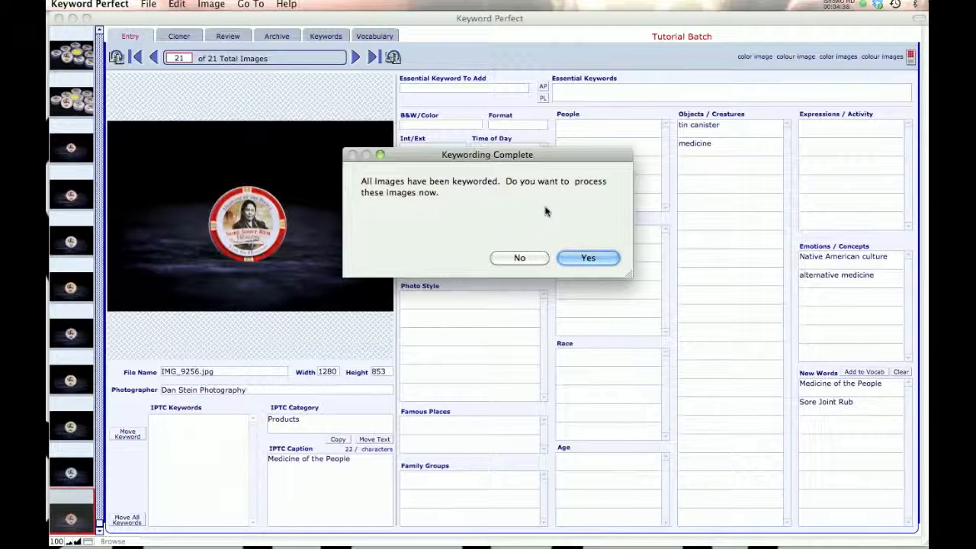
pyautogui.click(519, 259)
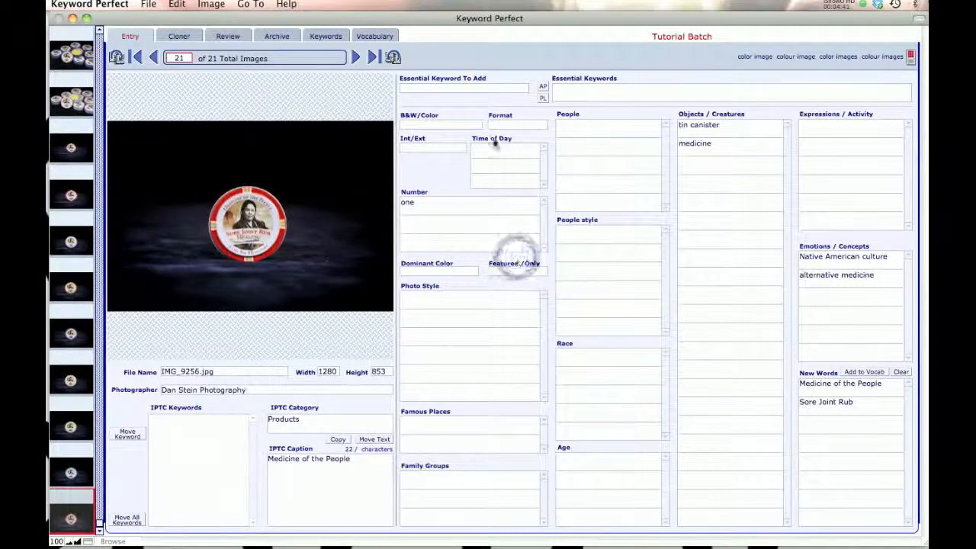